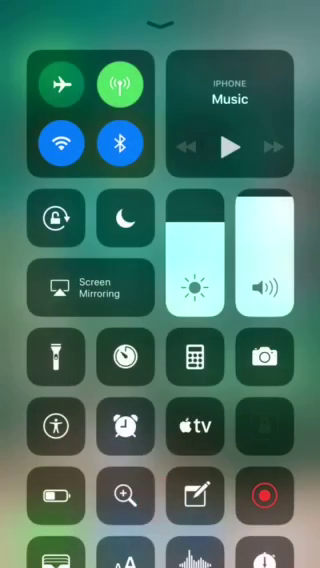
Dismiss Control Center to reveal the home screen's apps and folders
{"action": "left_click", "coordinate": [160, 20]}
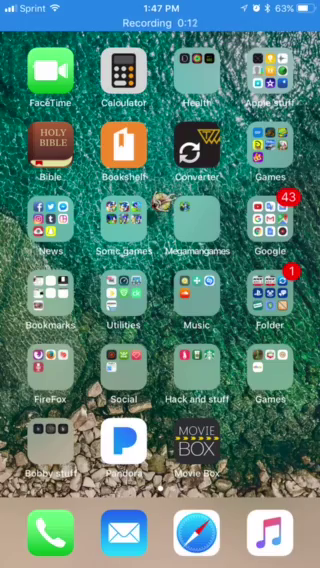
In Safari, load regmyudid.cc/downloads/profiles/ and choose watchOS_4_beta_Profile.mobileconfig
{"action": "left_click", "coordinate": [197, 533]}
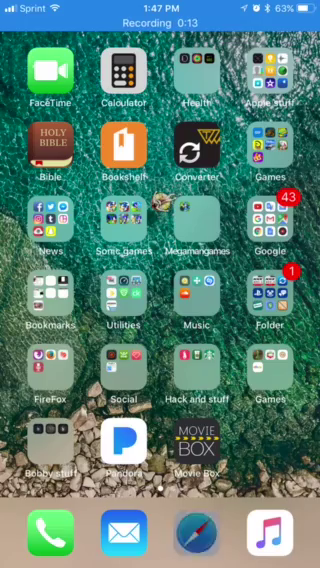
{"action": "left_click", "coordinate": [166, 51]}
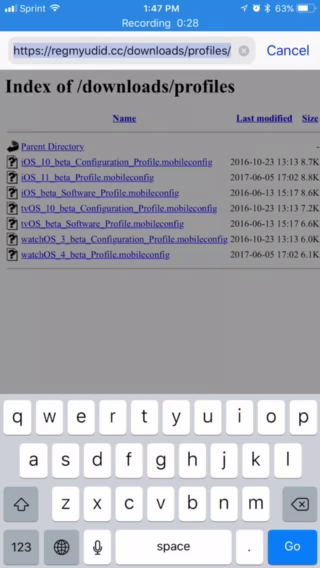
{"action": "left_click", "coordinate": [288, 50]}
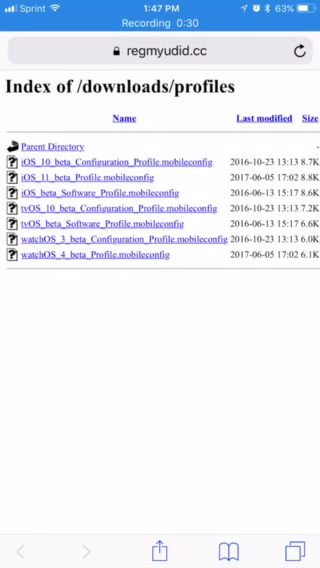
{"action": "left_click", "coordinate": [87, 177]}
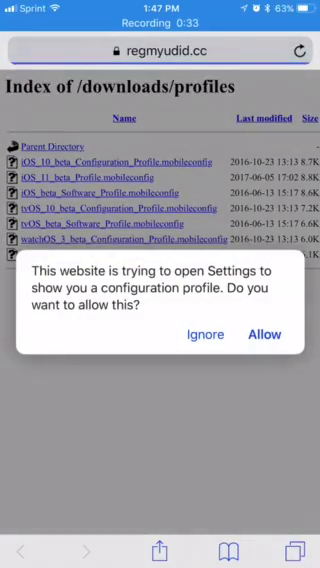
Allow Settings, pick Apple Watch, install the watchOS Beta Software Profile, and enter the passcode
{"action": "left_click", "coordinate": [264, 334]}
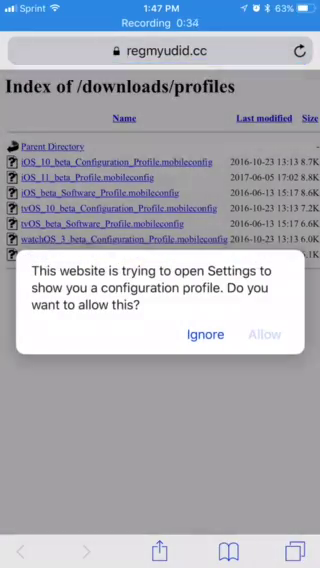
{"action": "left_click", "coordinate": [160, 322]}
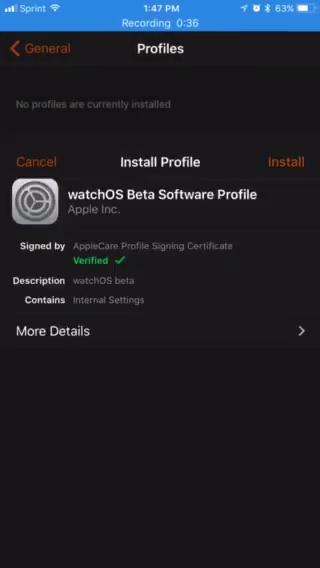
{"action": "left_click", "coordinate": [286, 48]}
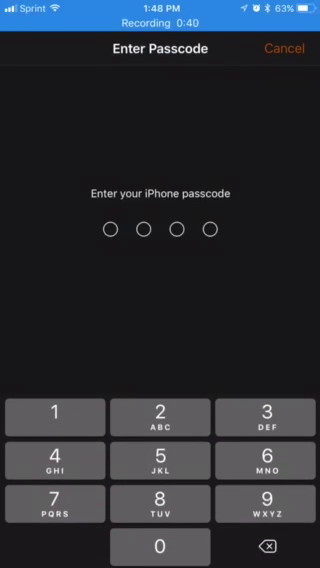
{"action": "left_click", "coordinate": [160, 417]}
{"action": "left_click", "coordinate": [160, 417]}
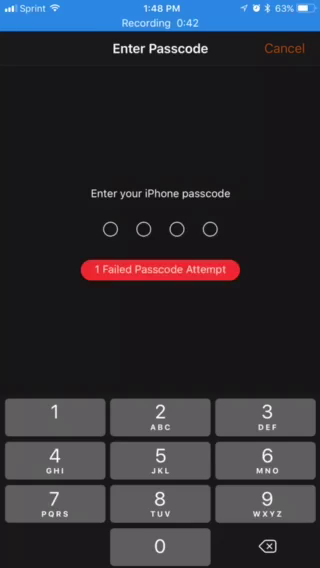